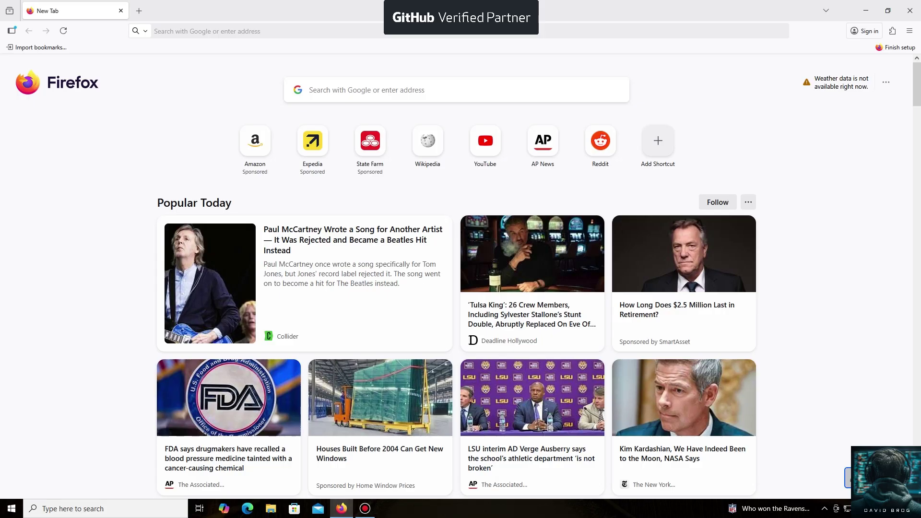
{"action": "key", "text": "ctrl+l"}
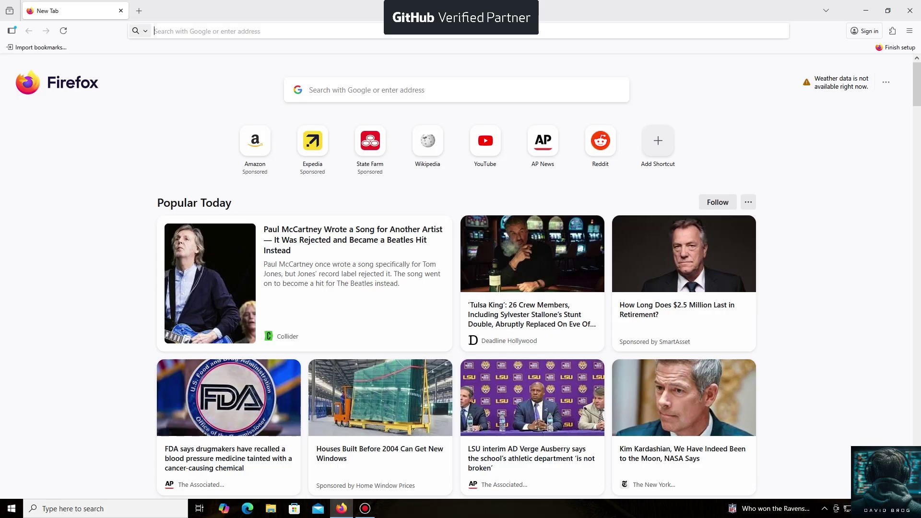
{"action": "type", "text": "https://unmineable.online/"}
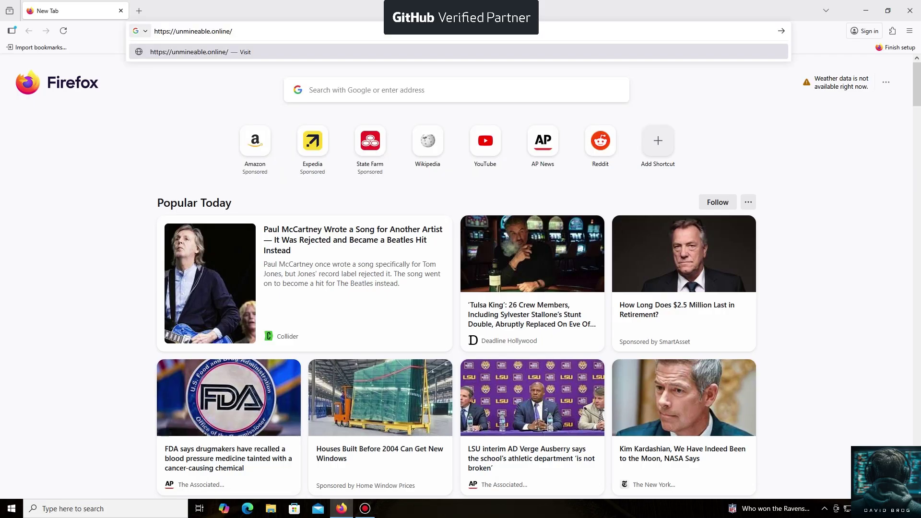
{"action": "key", "text": "Return"}
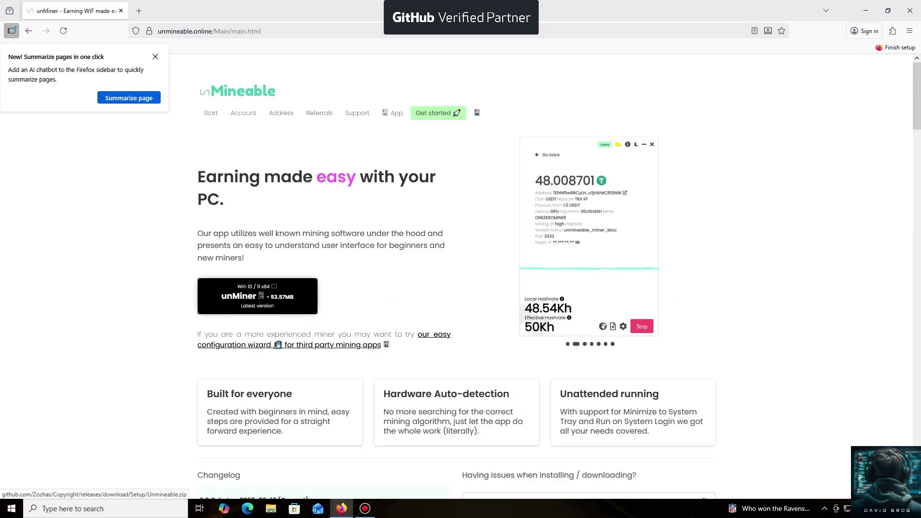
Download the unMiner Windows zip, dismiss the Downloads panel, and minimize Firefox.
{"action": "left_click", "coordinate": [257, 296]}
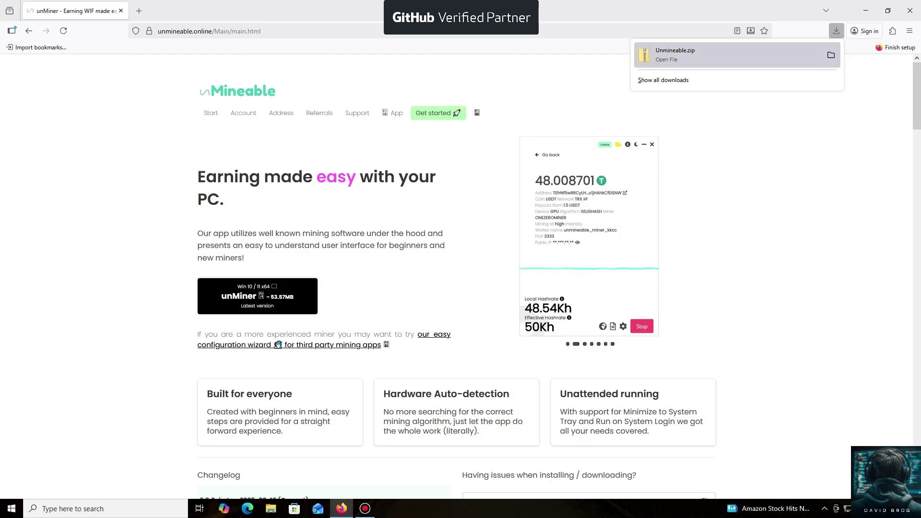
{"action": "left_click", "coordinate": [836, 31]}
{"action": "left_click", "coordinate": [865, 11]}
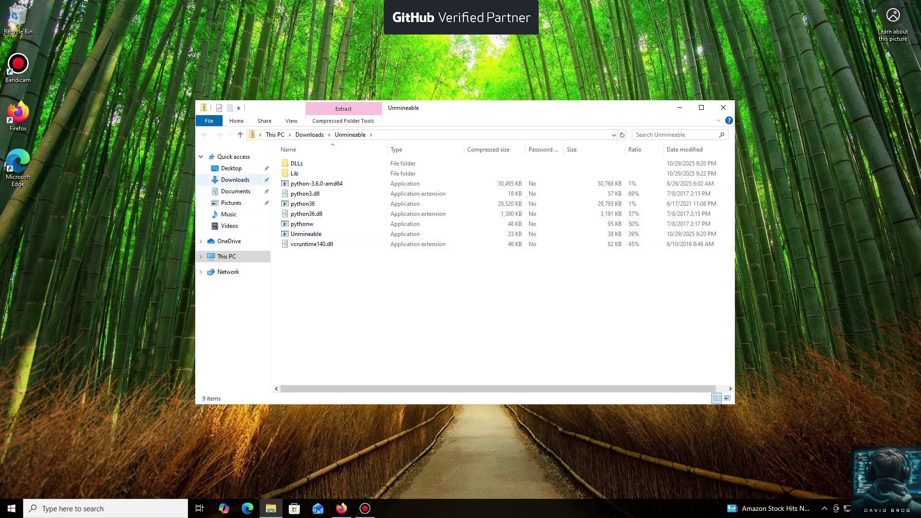
Extract Unmineable.zip into a Downloads Unmineable folder and launch the extracted Unmineable app.
{"action": "left_click", "coordinate": [236, 179]}
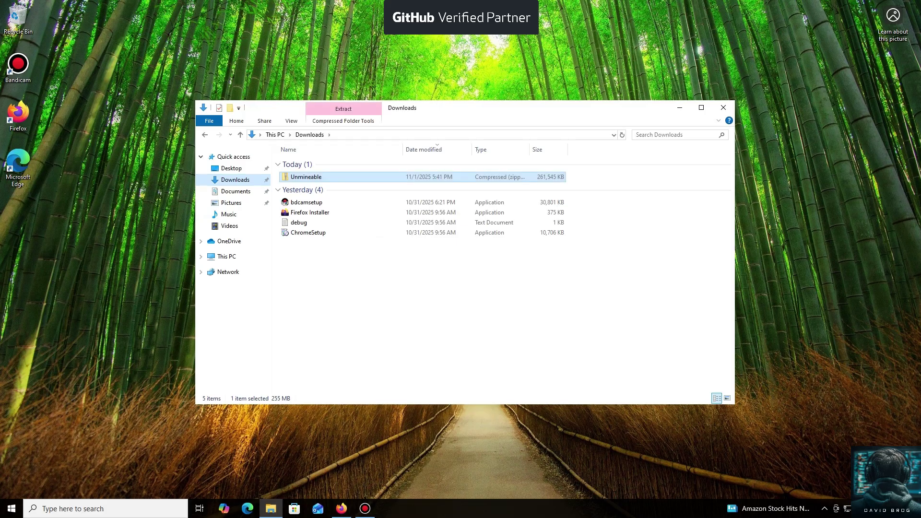
{"action": "double_click", "coordinate": [305, 176]}
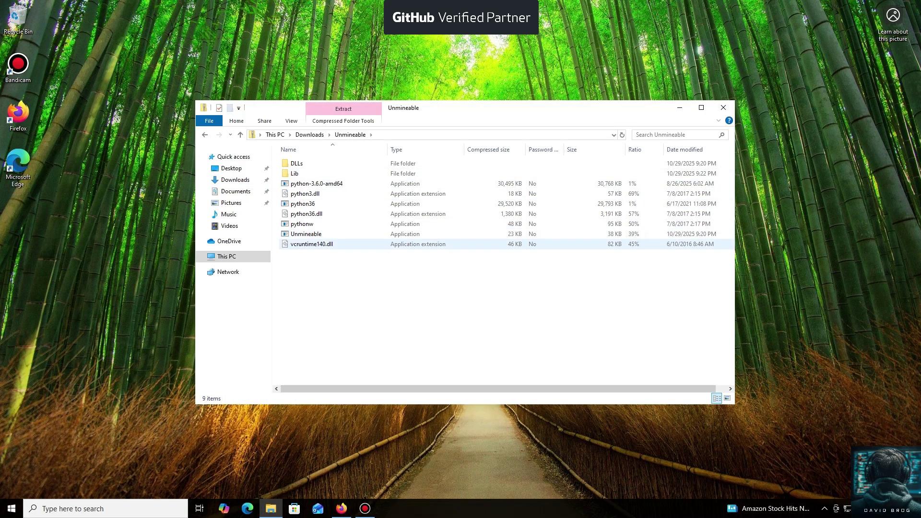
{"action": "double_click", "coordinate": [306, 234]}
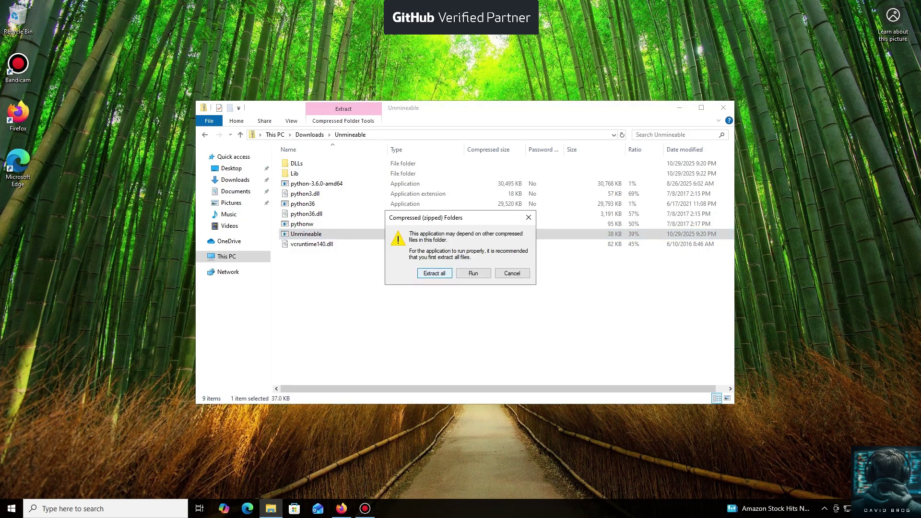
{"action": "key", "text": "Return"}
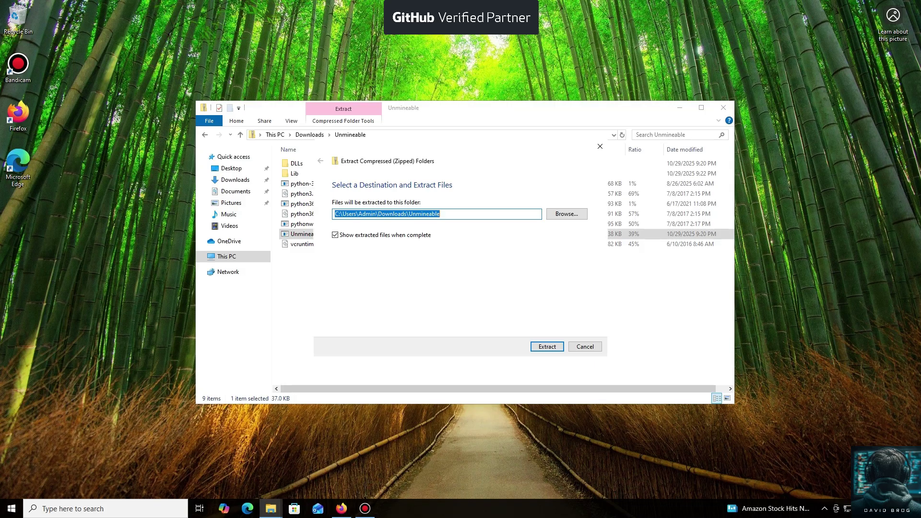
{"action": "key", "text": "Return"}
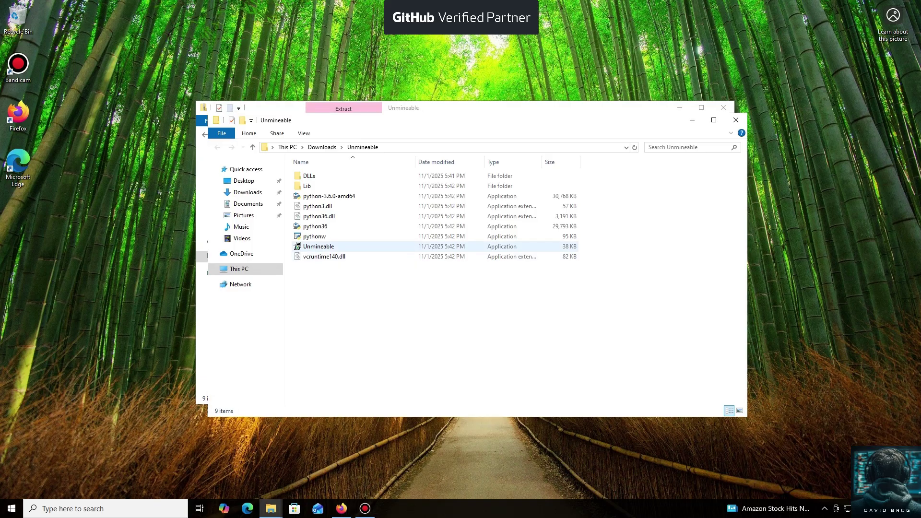
{"action": "left_click", "coordinate": [318, 246]}
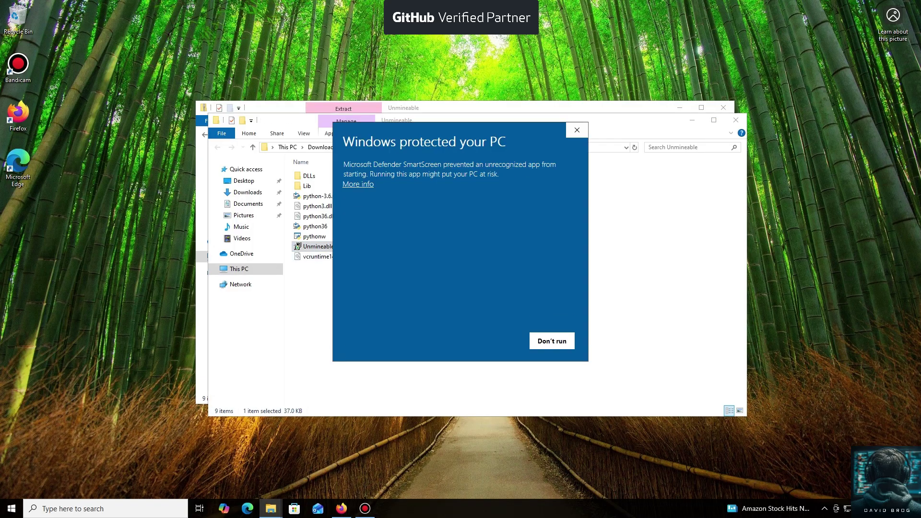
Allow the app past SmartScreen and install unMiner with the default setup options.
{"action": "left_click", "coordinate": [357, 185]}
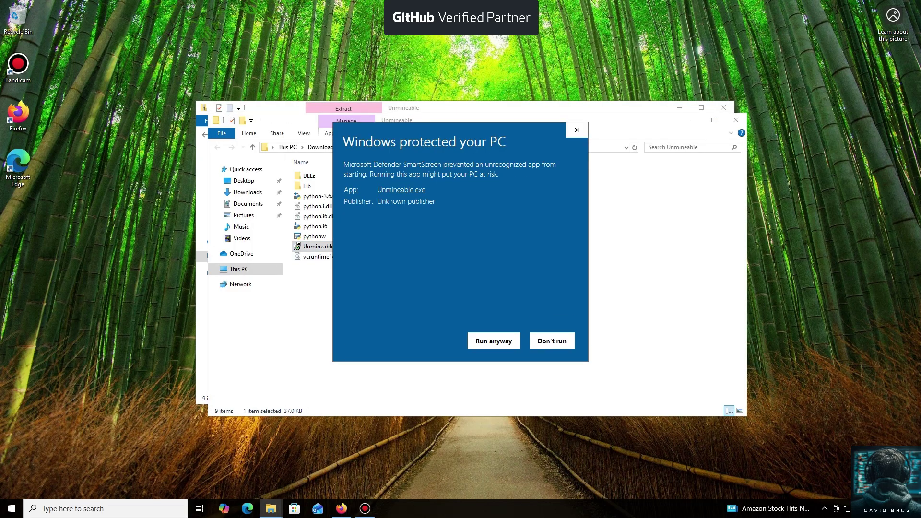
{"action": "left_click", "coordinate": [494, 341]}
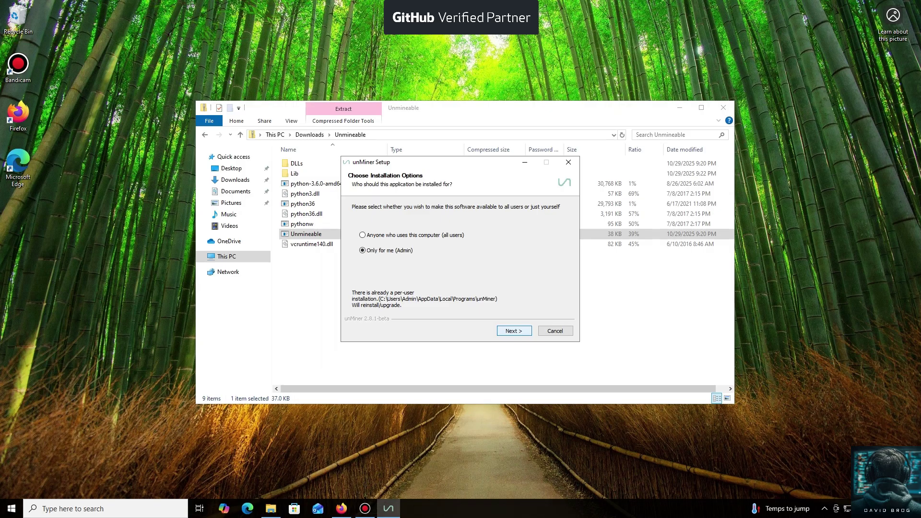
{"action": "key", "text": "Return"}
{"action": "key", "text": "Return"}
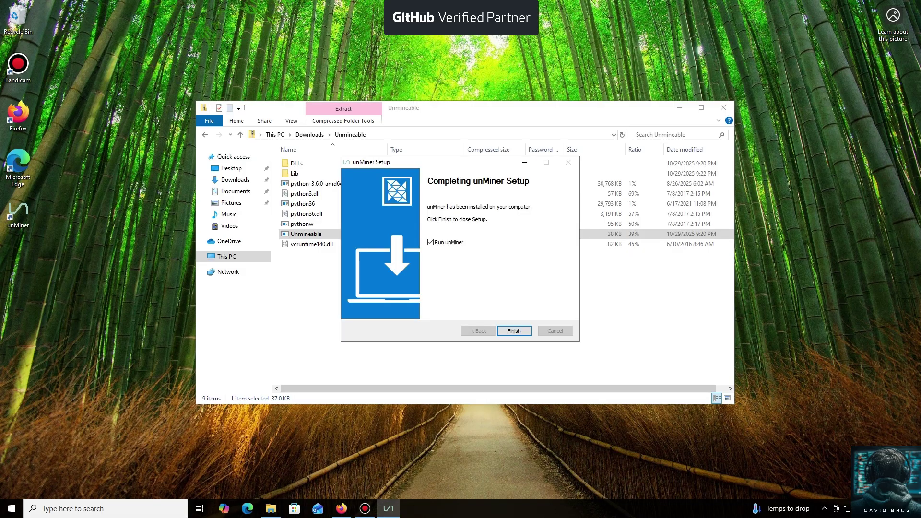
{"action": "key", "text": "Return"}
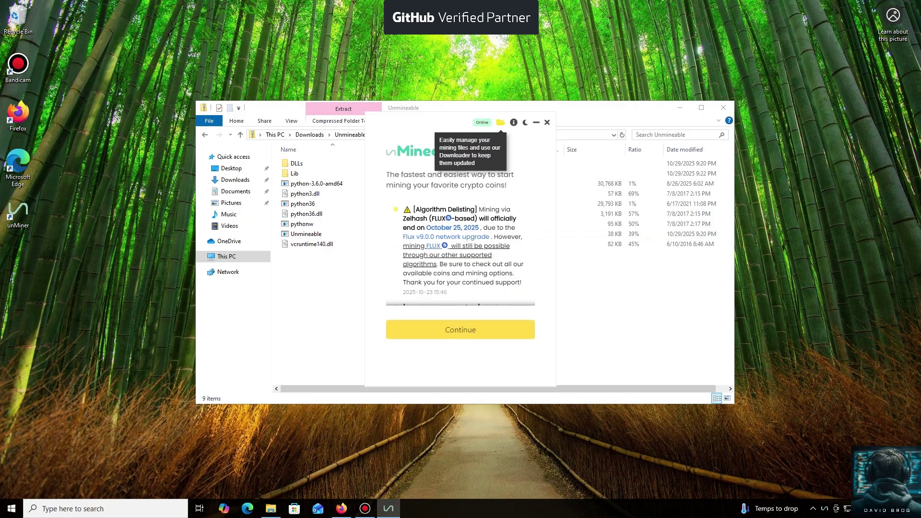
Dismiss the welcome notice and open the coin list to pick Zilliqa (ZIL).
{"action": "key", "text": "Return"}
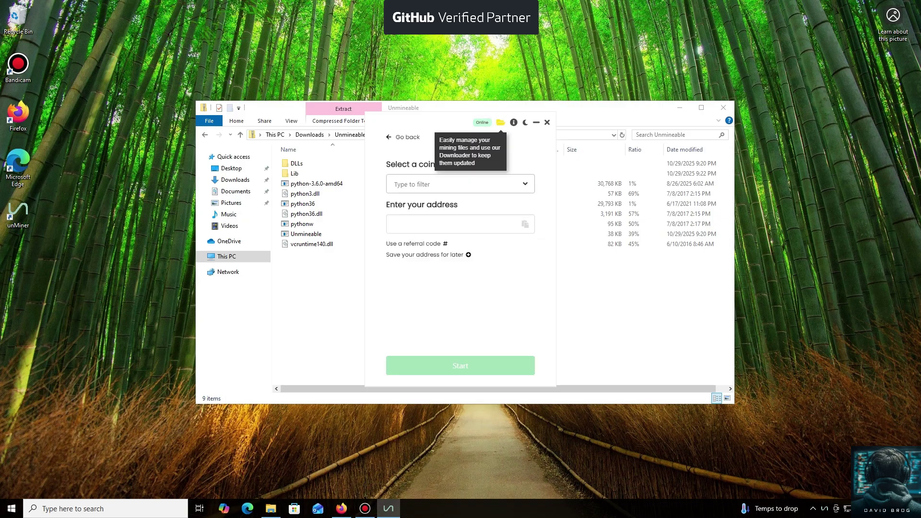
{"action": "key", "text": "Down"}
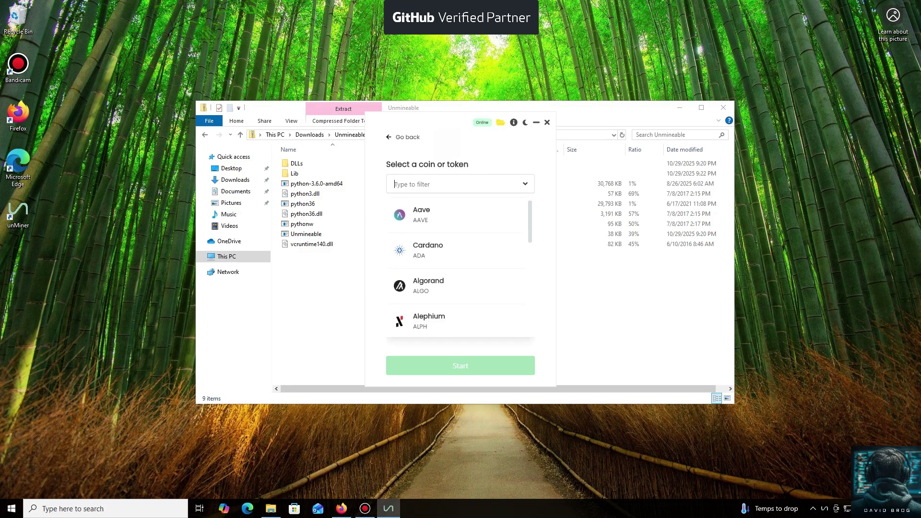
{"action": "scroll", "coordinate": [460, 270], "scroll_direction": "down", "scroll_amount": 2}
{"action": "scroll", "coordinate": [460, 270], "scroll_direction": "down", "scroll_amount": 1}
{"action": "scroll", "coordinate": [460, 269], "scroll_direction": "down", "scroll_amount": 2}
{"action": "scroll", "coordinate": [460, 270], "scroll_direction": "down", "scroll_amount": 2}
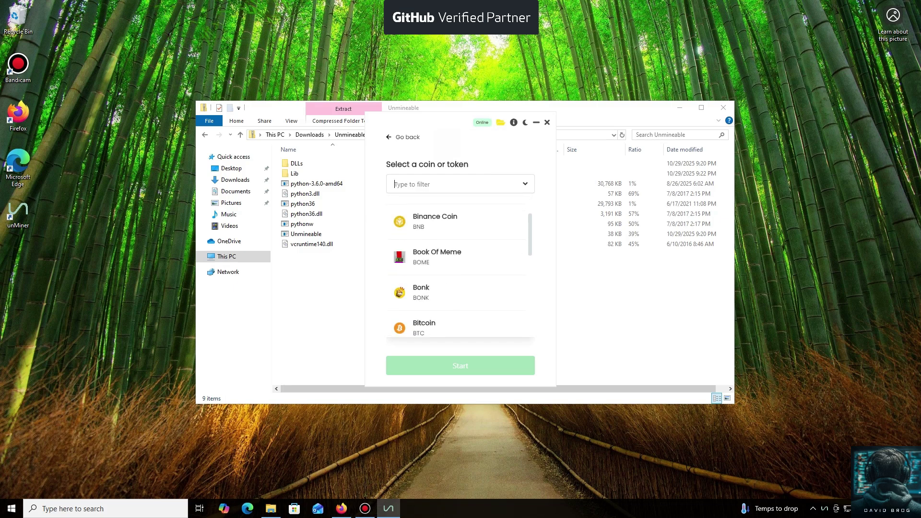
{"action": "scroll", "coordinate": [461, 269], "scroll_direction": "down", "scroll_amount": 2}
{"action": "scroll", "coordinate": [460, 270], "scroll_direction": "down", "scroll_amount": 1}
{"action": "scroll", "coordinate": [461, 270], "scroll_direction": "down", "scroll_amount": 2}
{"action": "scroll", "coordinate": [461, 270], "scroll_direction": "down", "scroll_amount": 2}
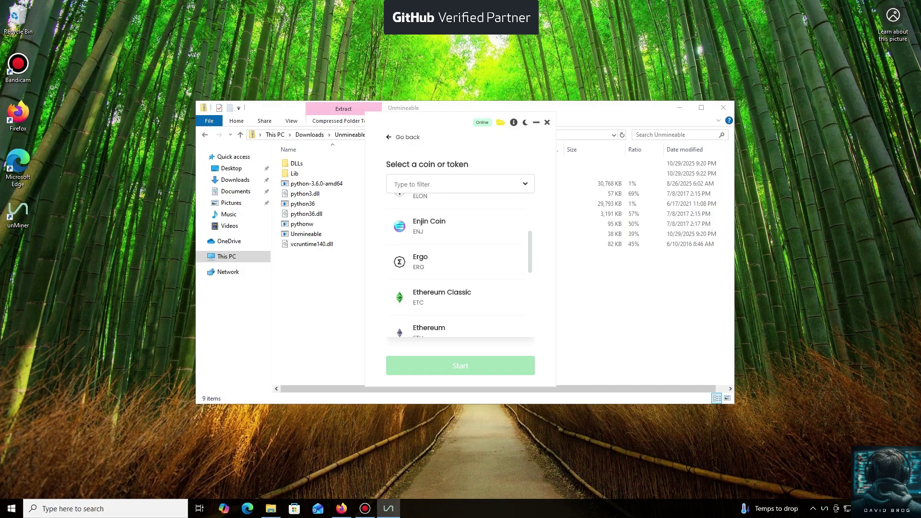
{"action": "scroll", "coordinate": [461, 270], "scroll_direction": "down", "scroll_amount": 2}
{"action": "scroll", "coordinate": [460, 270], "scroll_direction": "down", "scroll_amount": 3}
{"action": "scroll", "coordinate": [460, 270], "scroll_direction": "up", "scroll_amount": 3}
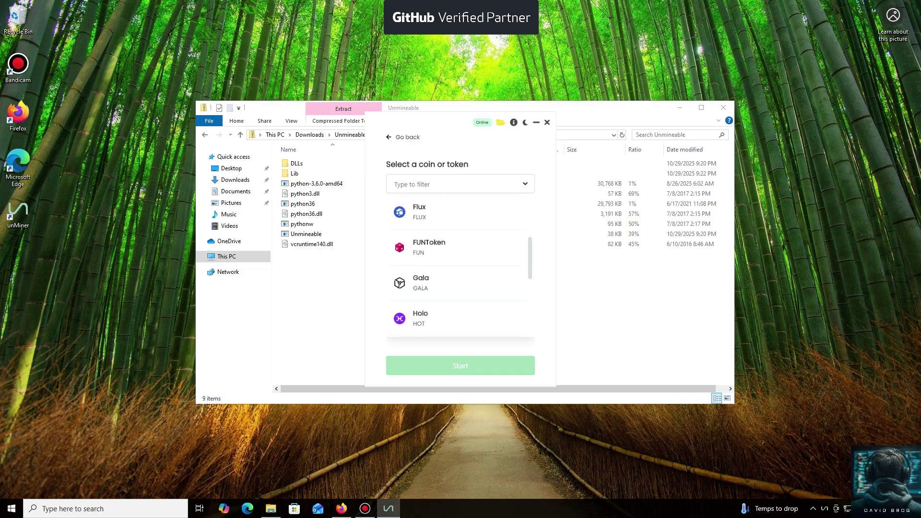
{"action": "scroll", "coordinate": [460, 270], "scroll_direction": "up", "scroll_amount": 2}
{"action": "scroll", "coordinate": [460, 270], "scroll_direction": "up", "scroll_amount": 1}
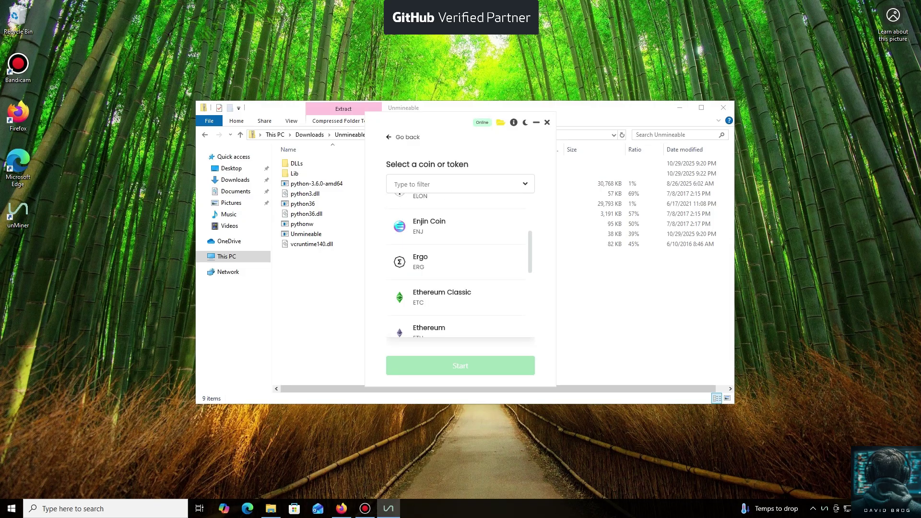
{"action": "scroll", "coordinate": [461, 269], "scroll_direction": "down", "scroll_amount": 3}
{"action": "scroll", "coordinate": [460, 269], "scroll_direction": "down", "scroll_amount": 3}
{"action": "scroll", "coordinate": [460, 270], "scroll_direction": "down", "scroll_amount": 3}
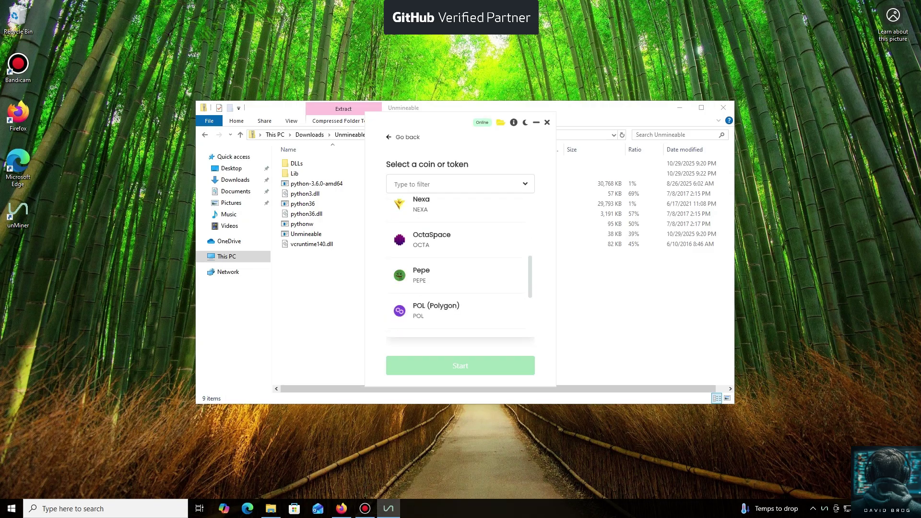
{"action": "scroll", "coordinate": [461, 270], "scroll_direction": "down", "scroll_amount": 3}
{"action": "scroll", "coordinate": [460, 269], "scroll_direction": "down", "scroll_amount": 3}
{"action": "scroll", "coordinate": [461, 270], "scroll_direction": "down", "scroll_amount": 3}
{"action": "scroll", "coordinate": [460, 270], "scroll_direction": "down", "scroll_amount": 3}
{"action": "scroll", "coordinate": [460, 270], "scroll_direction": "down", "scroll_amount": 2}
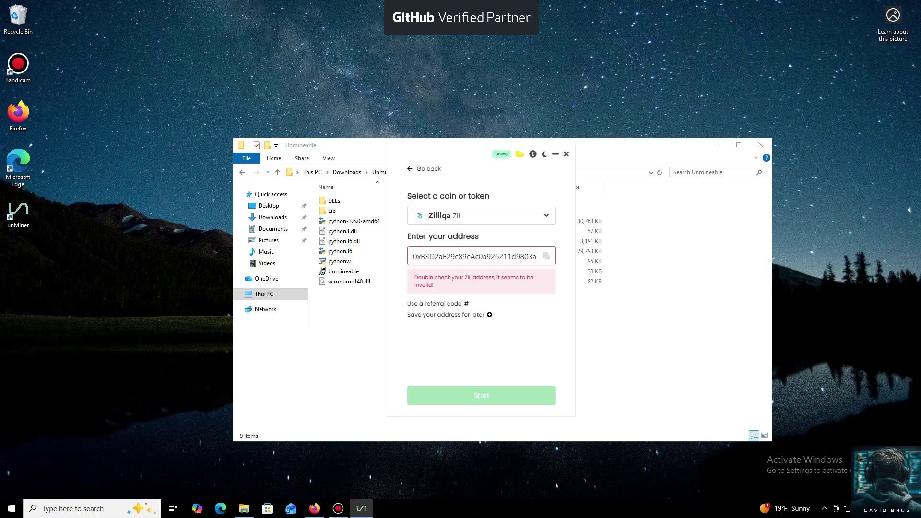
Replace the flagged address with the pasted zil1 wallet address and start mining.
{"action": "key", "text": "ctrl+a"}
{"action": "key", "text": "ctrl+v"}
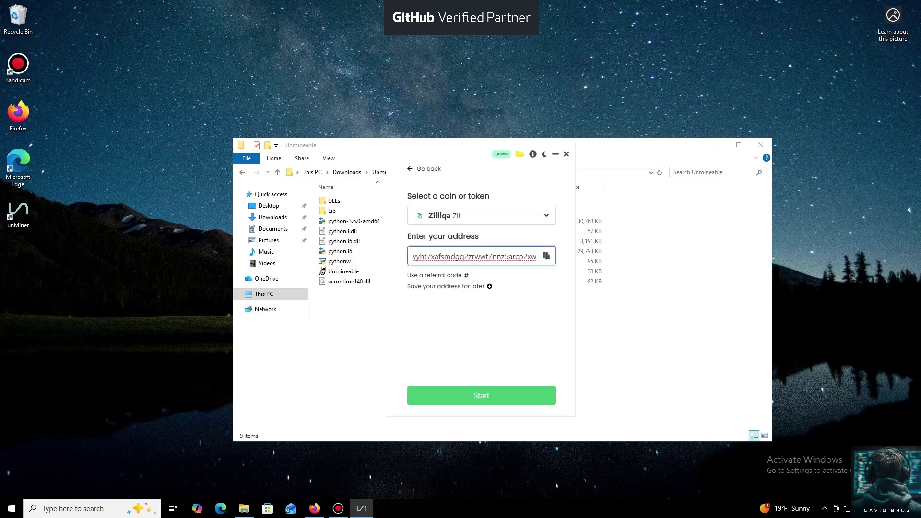
{"action": "key", "text": "Return"}
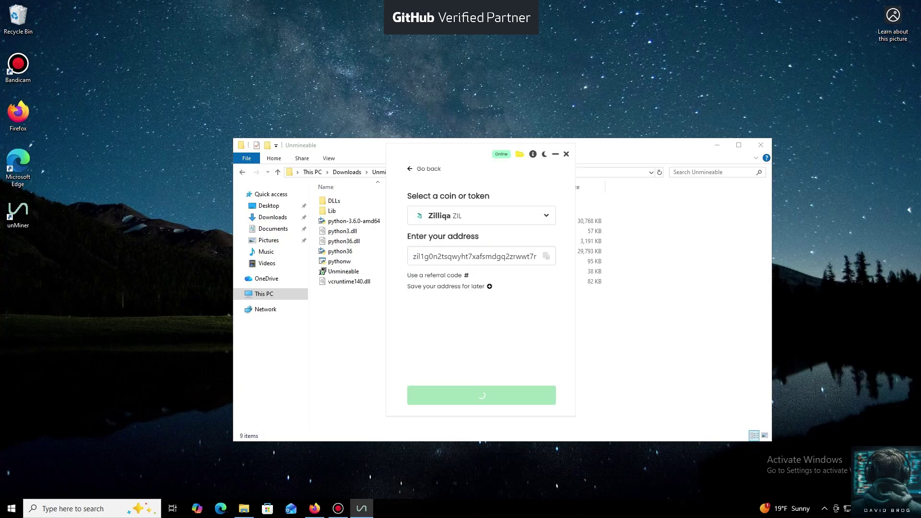